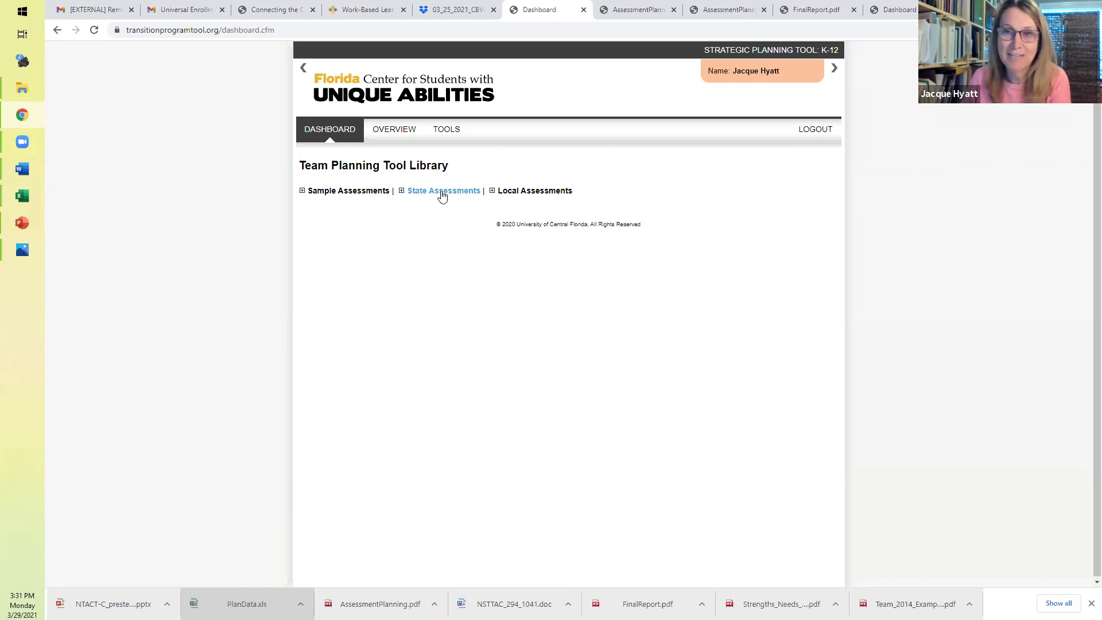
Step: Open Wyoming's 2020 state assessment, WY CBT Plan 2020-21, from the Team Planning Tool Library's state assessments
{"action": "left_click", "coordinate": [442, 192]}
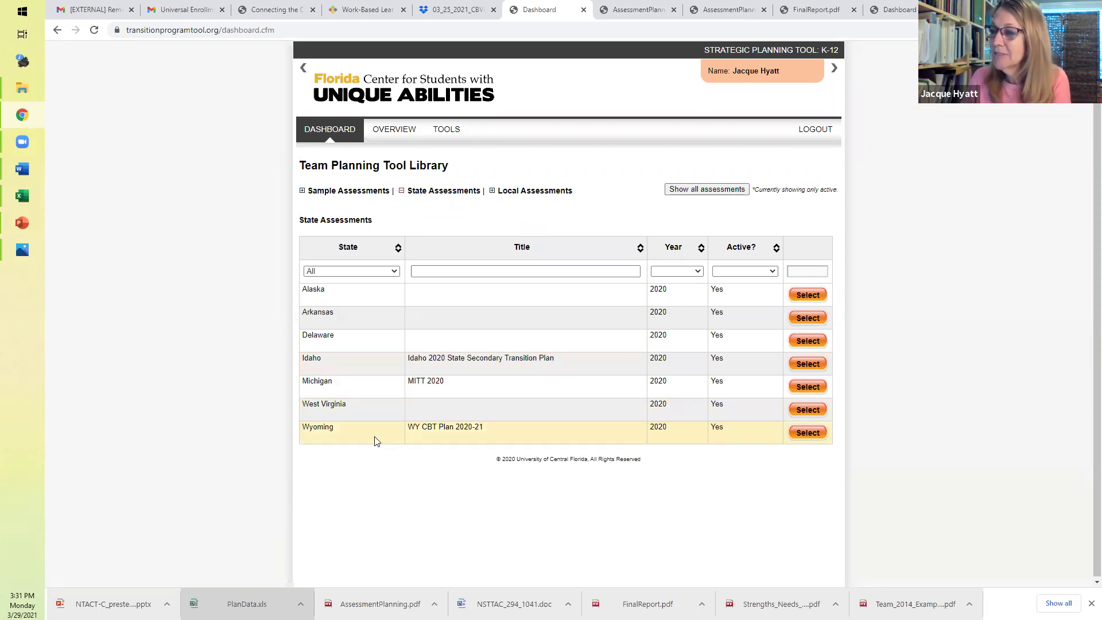
{"action": "left_click", "coordinate": [815, 437]}
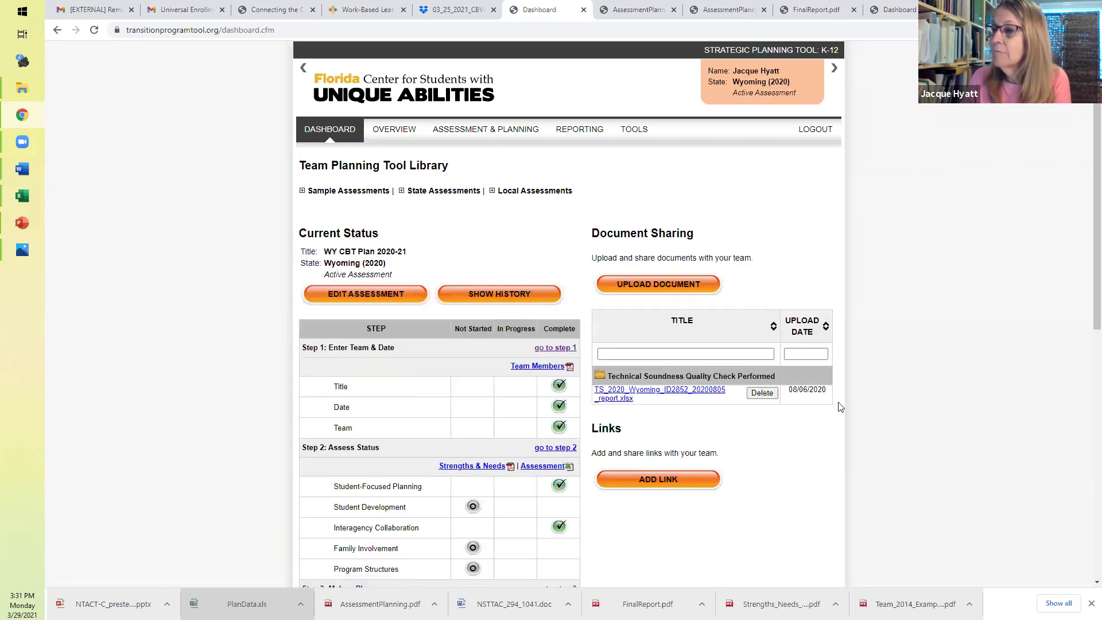
{"action": "scroll", "coordinate": [884, 281], "scroll_direction": "down", "scroll_amount": 1}
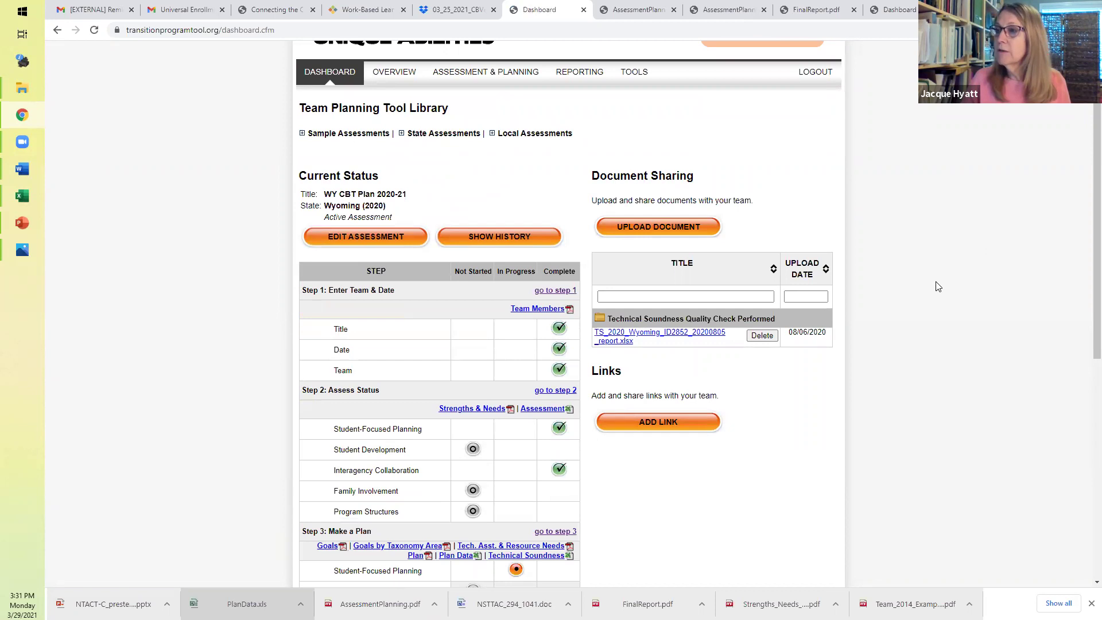
{"action": "scroll", "coordinate": [938, 286], "scroll_direction": "up", "scroll_amount": 1}
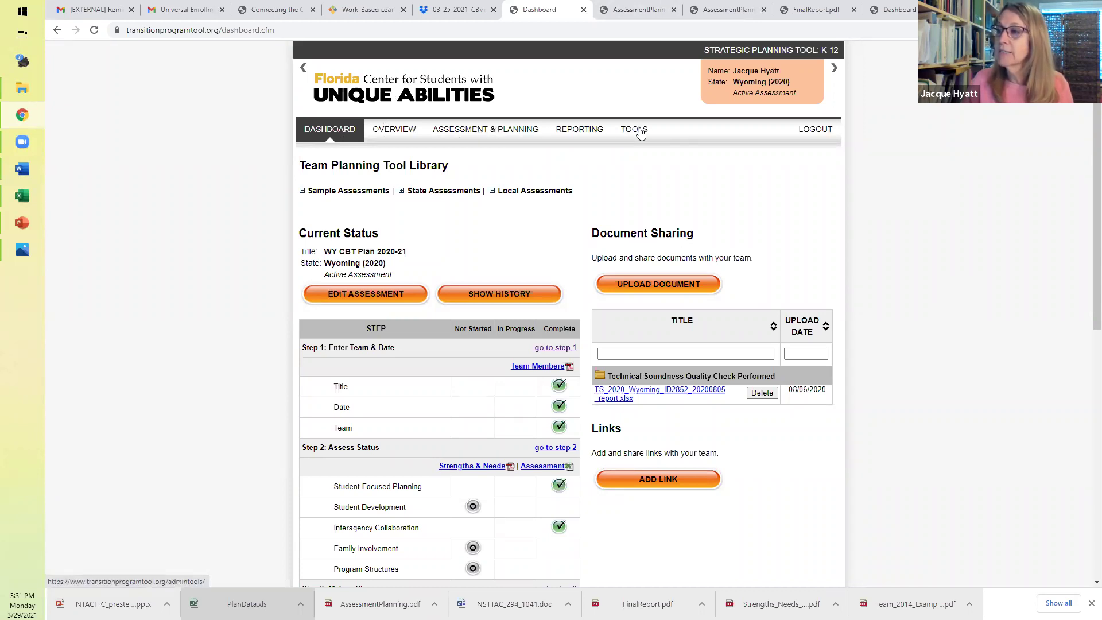
Step: View the Overview, Assessment & Planning, Reporting and Tools pages for the Wyoming plan, ending on the dashboard
{"action": "left_click", "coordinate": [395, 132]}
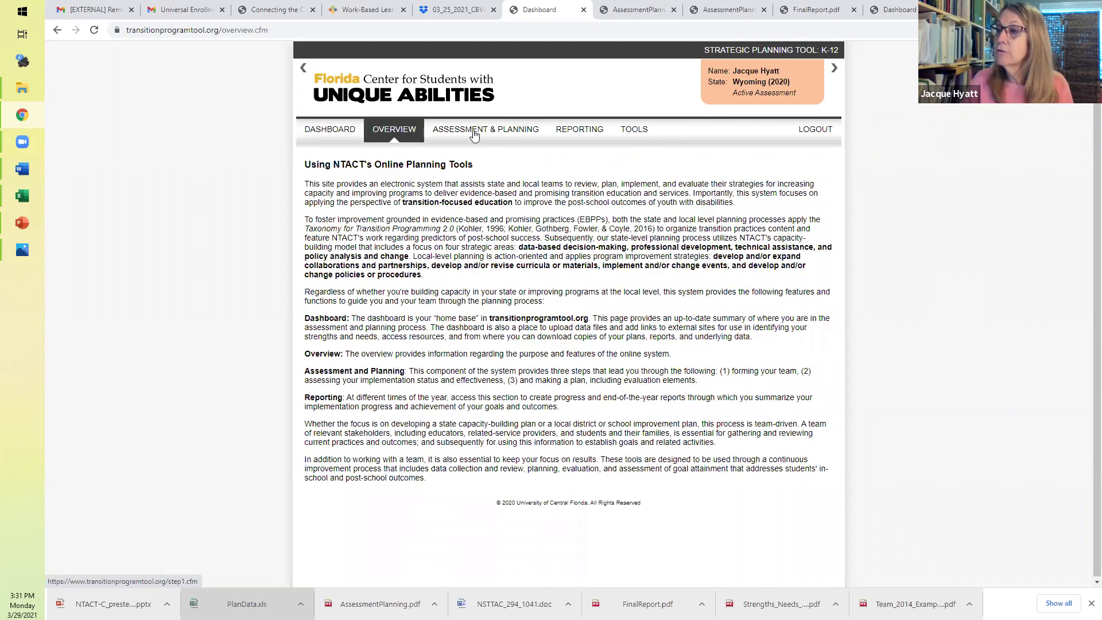
{"action": "left_click", "coordinate": [474, 134]}
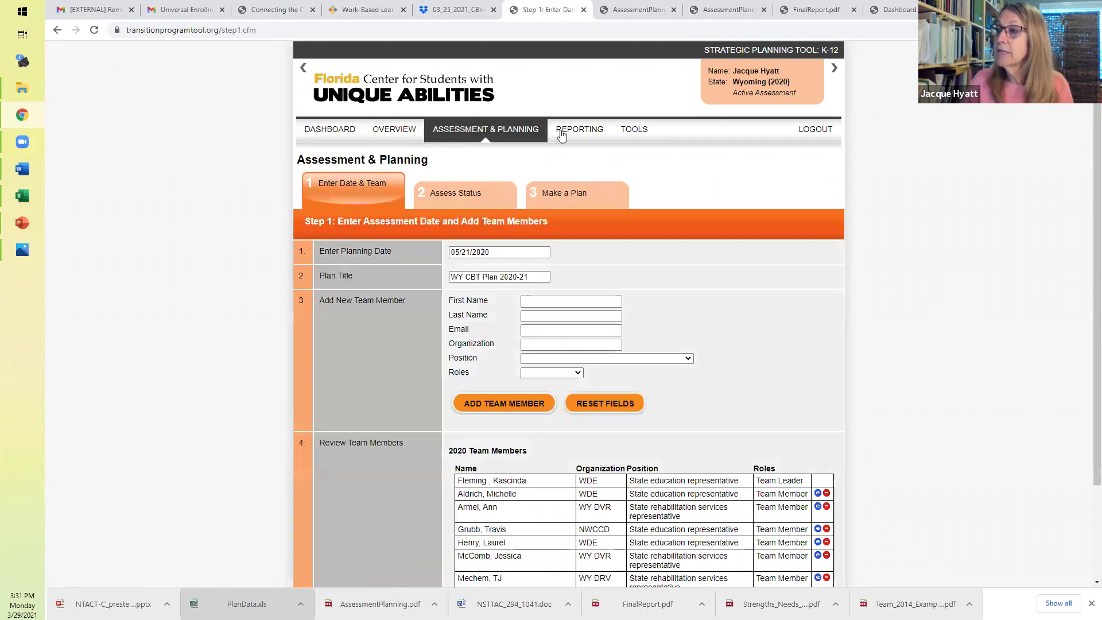
{"action": "left_click", "coordinate": [562, 132]}
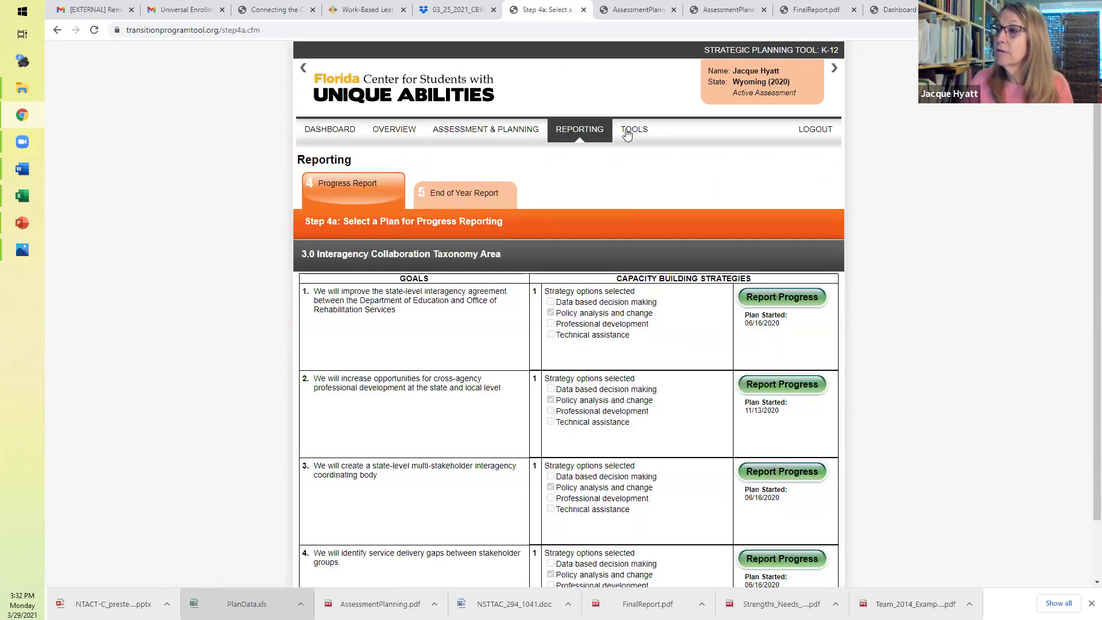
{"action": "left_click", "coordinate": [627, 132]}
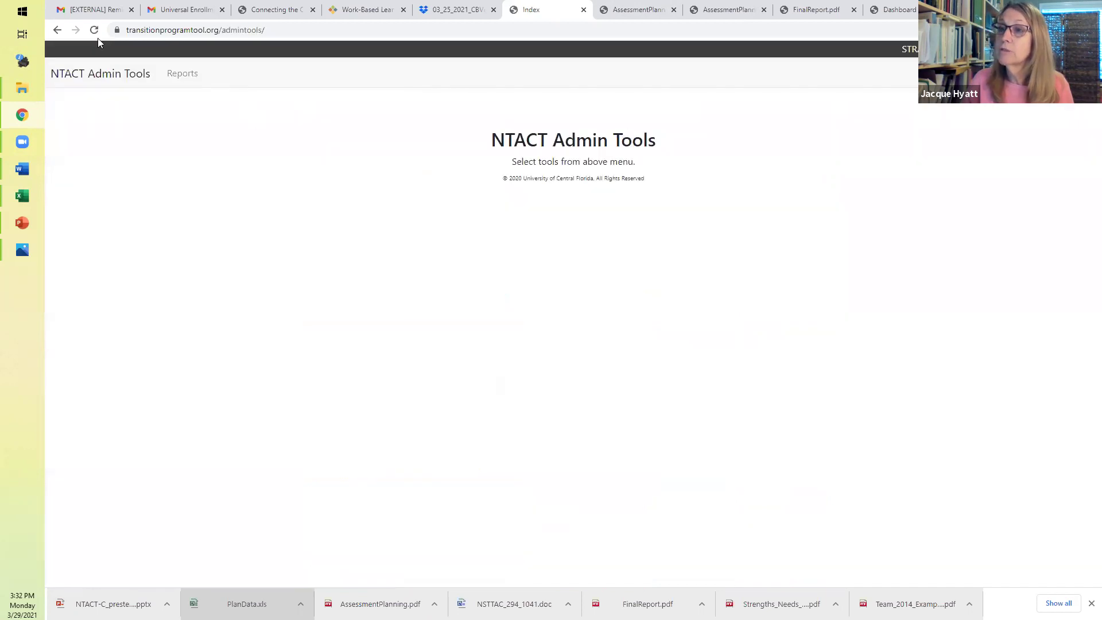
{"action": "left_click", "coordinate": [57, 30]}
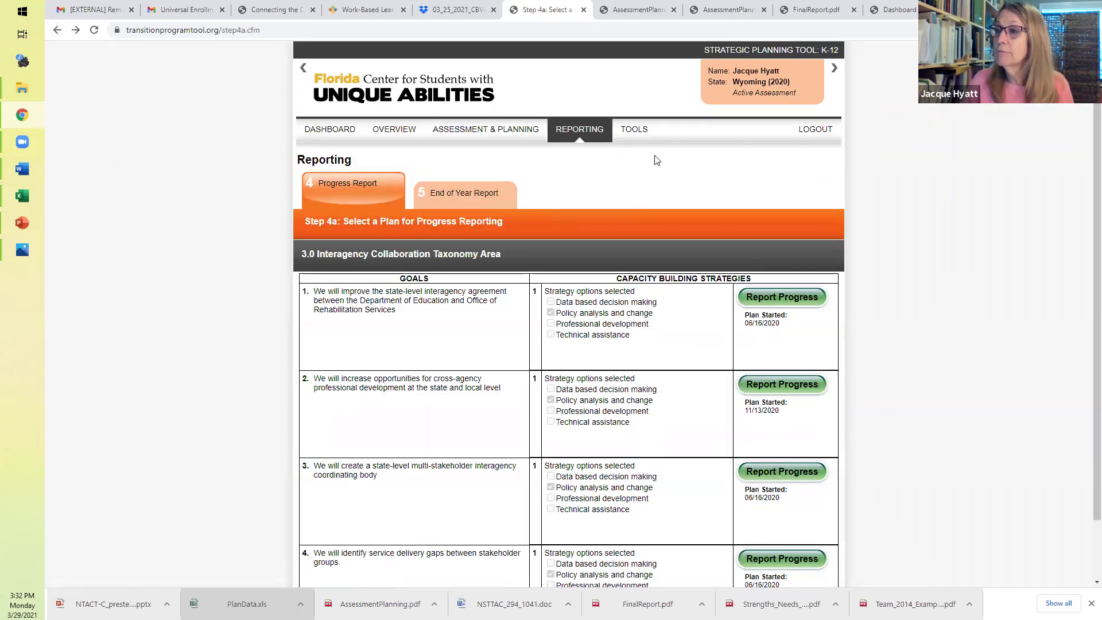
{"action": "left_click", "coordinate": [328, 137]}
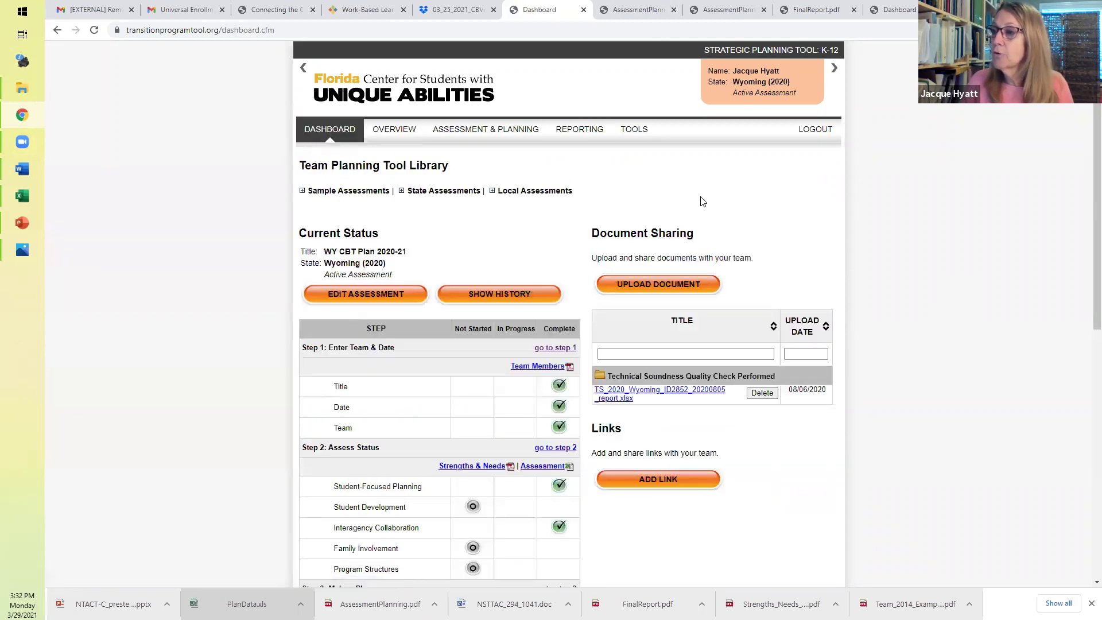
Step: Open the Wyoming plan's Step 1 page from the dashboard's status table and review its planning date, title and team members
{"action": "scroll", "coordinate": [840, 237], "scroll_direction": "down", "scroll_amount": 2}
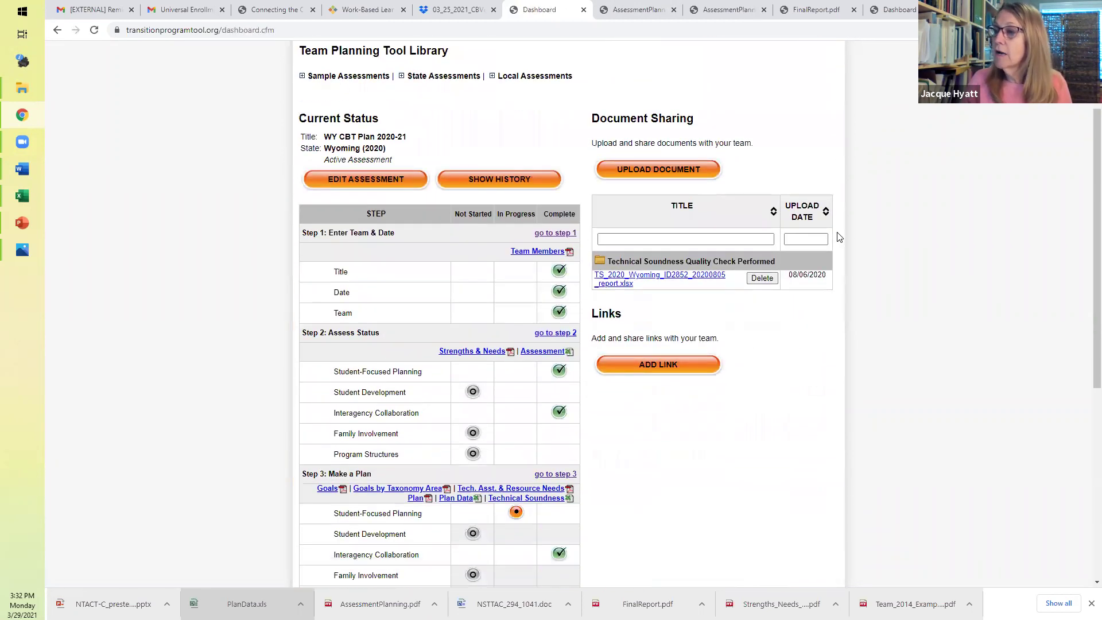
{"action": "scroll", "coordinate": [833, 388], "scroll_direction": "down", "scroll_amount": 1}
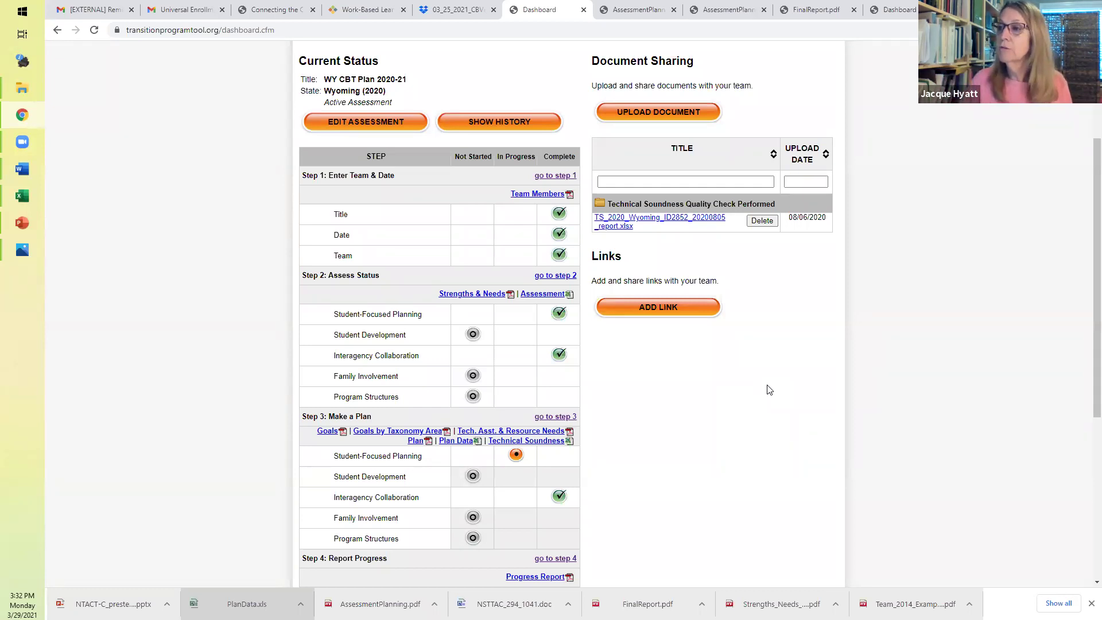
{"action": "left_click", "coordinate": [558, 261]}
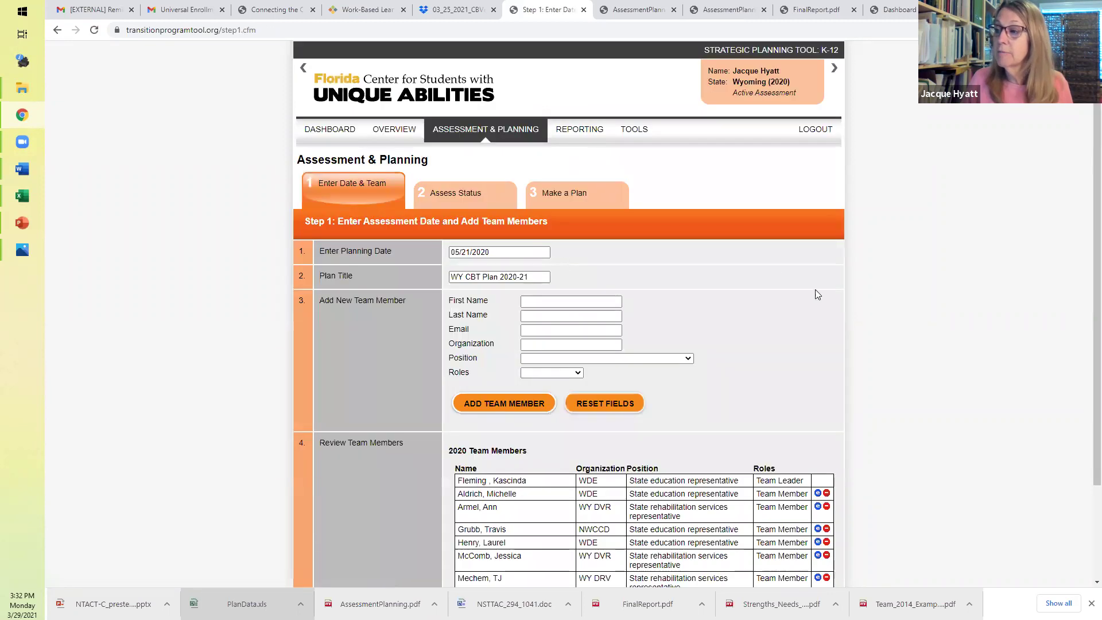
{"action": "scroll", "coordinate": [861, 299], "scroll_direction": "down", "scroll_amount": 2}
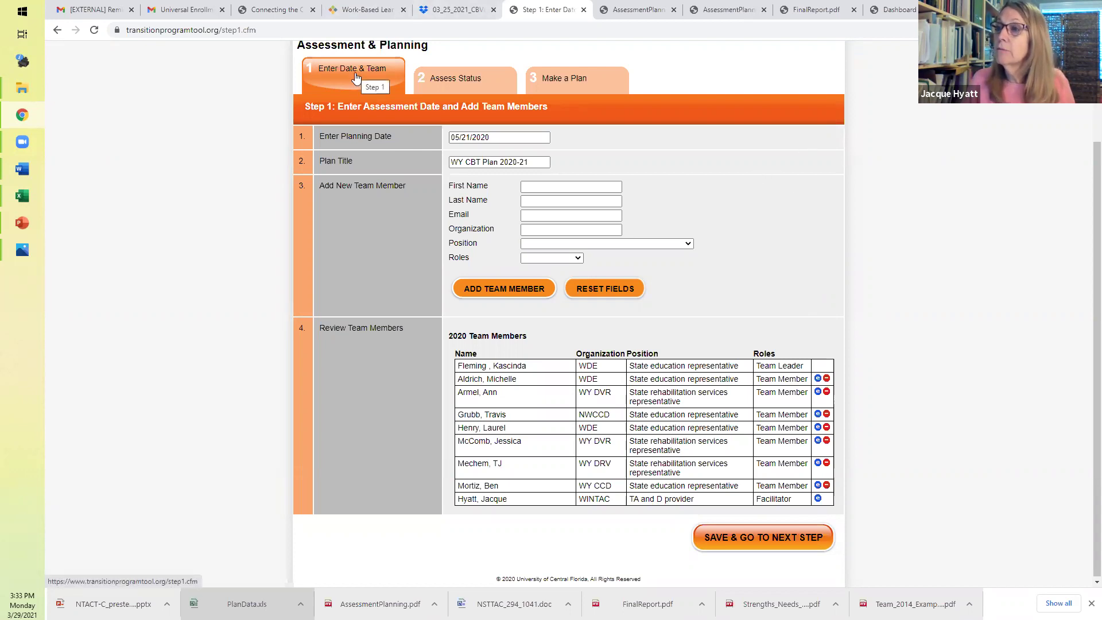
Step: Return to the dashboard and review the Wyoming plan's status for Assess Status, Make a Plan and Report Progress
{"action": "scroll", "coordinate": [356, 76], "scroll_direction": "up", "scroll_amount": 2}
{"action": "left_click", "coordinate": [325, 133]}
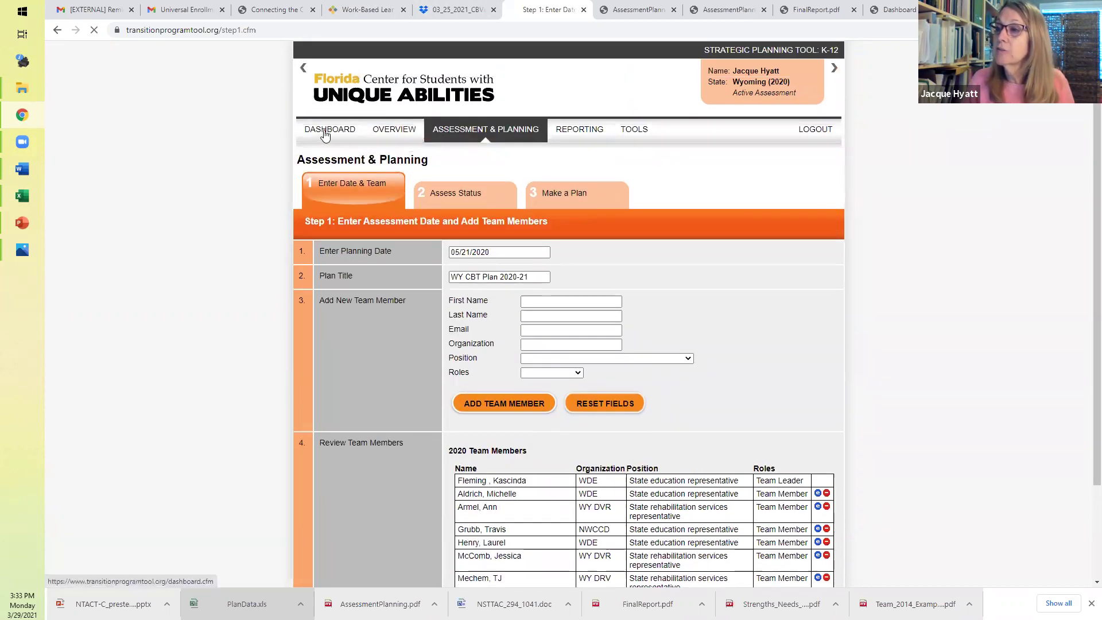
{"action": "scroll", "coordinate": [804, 192], "scroll_direction": "down", "scroll_amount": 1}
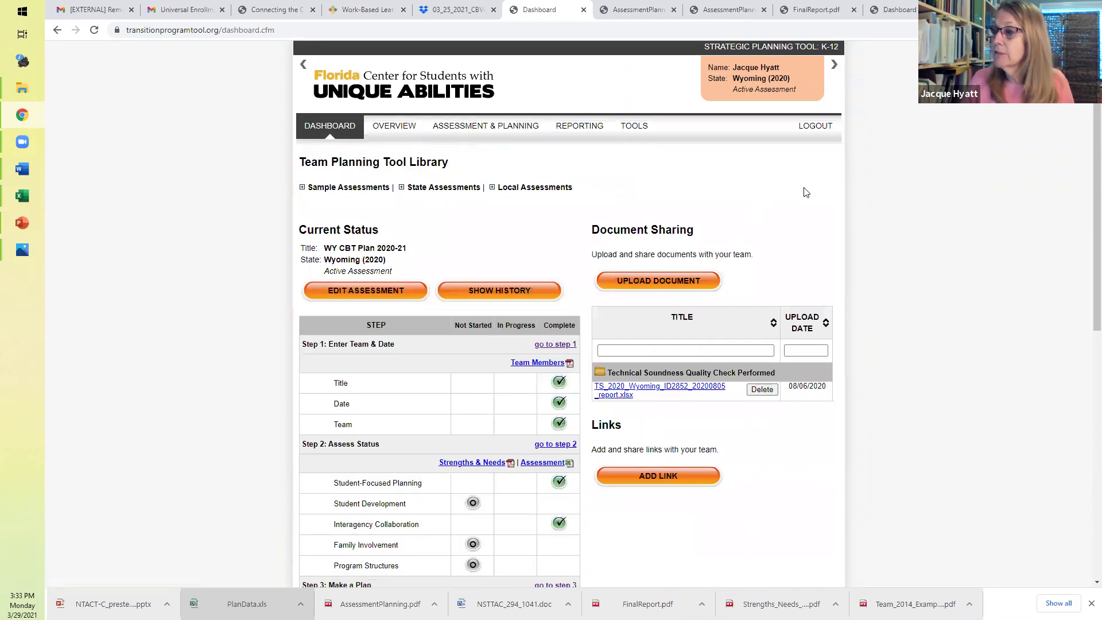
{"action": "scroll", "coordinate": [806, 193], "scroll_direction": "down", "scroll_amount": 1}
{"action": "scroll", "coordinate": [806, 192], "scroll_direction": "down", "scroll_amount": 1}
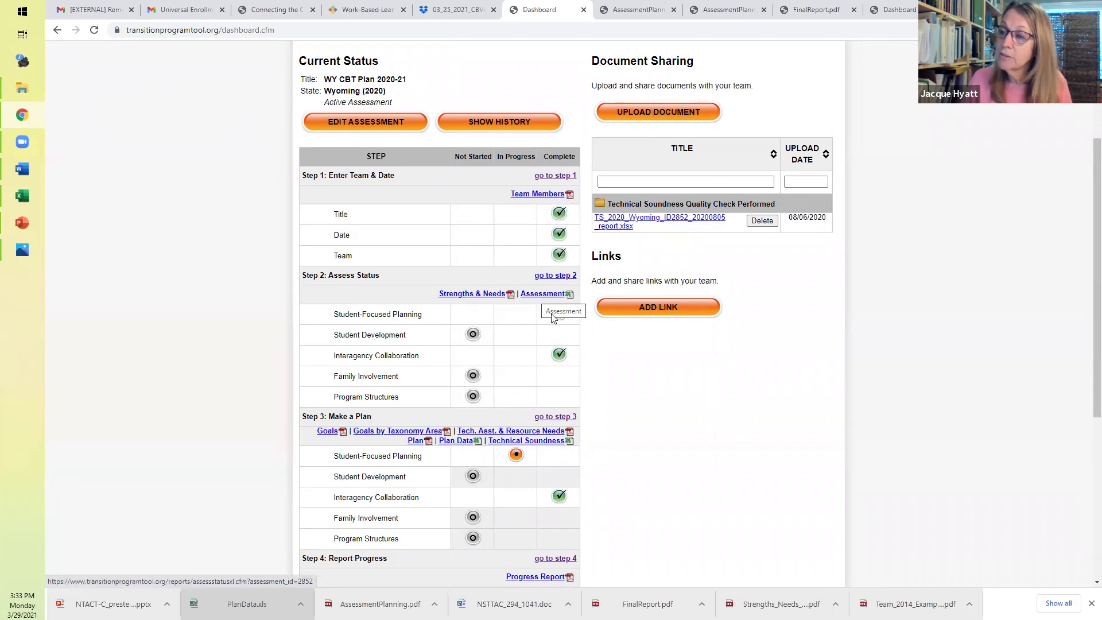
{"action": "scroll", "coordinate": [653, 409], "scroll_direction": "down", "scroll_amount": 1}
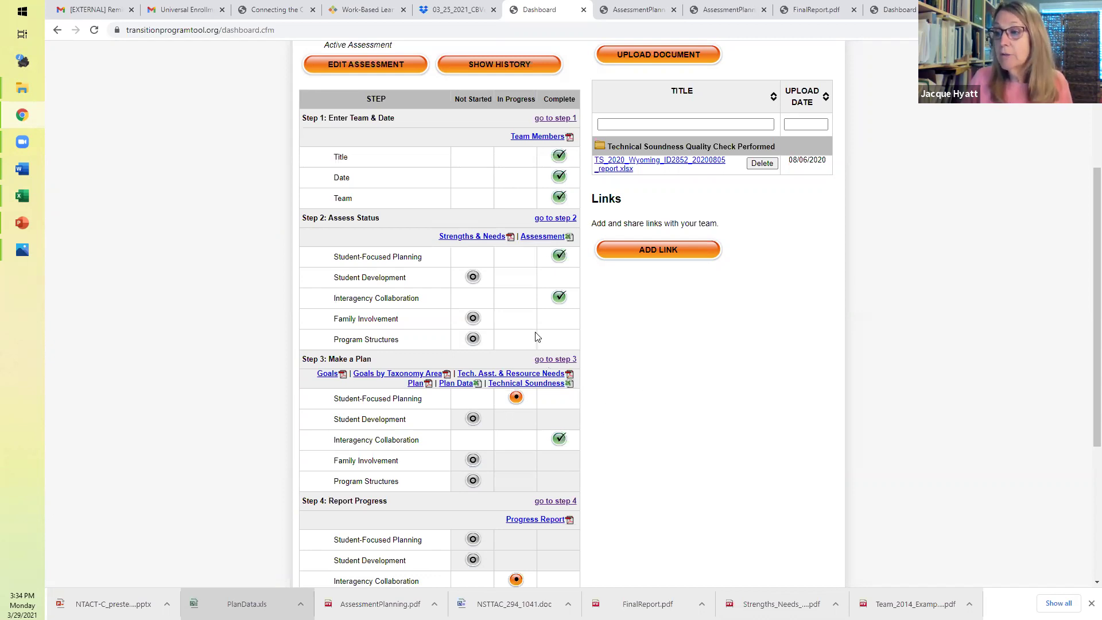
{"action": "scroll", "coordinate": [644, 378], "scroll_direction": "down", "scroll_amount": 1}
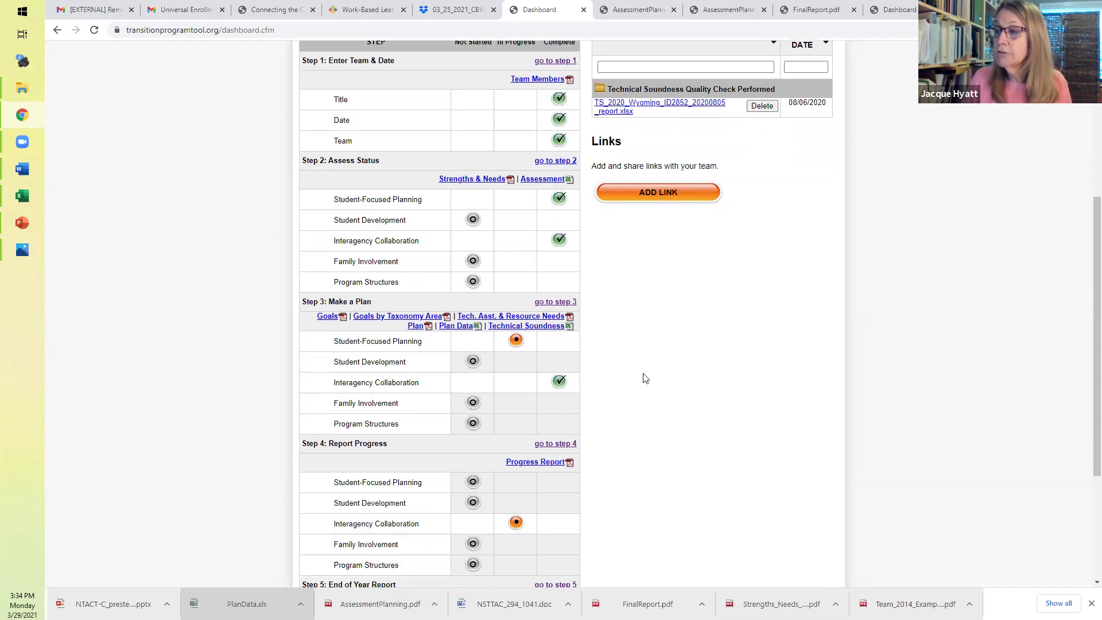
Step: Download the Step 3 Plan report as a PDF into the planning tool folder and open it
{"action": "left_click", "coordinate": [411, 326]}
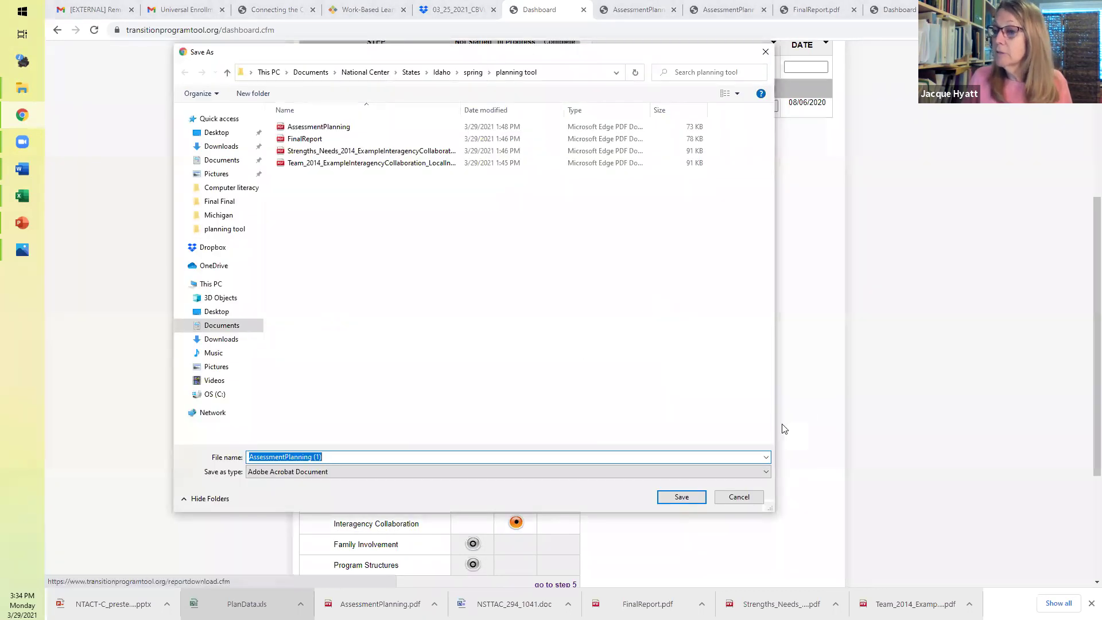
{"action": "left_click", "coordinate": [702, 498]}
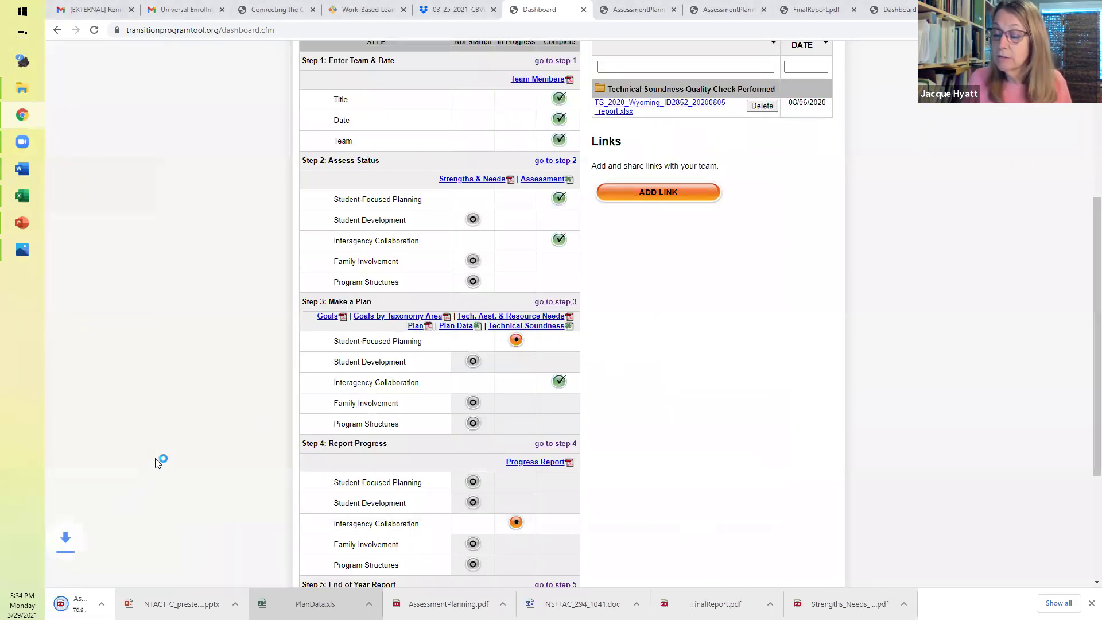
{"action": "left_click", "coordinate": [74, 604]}
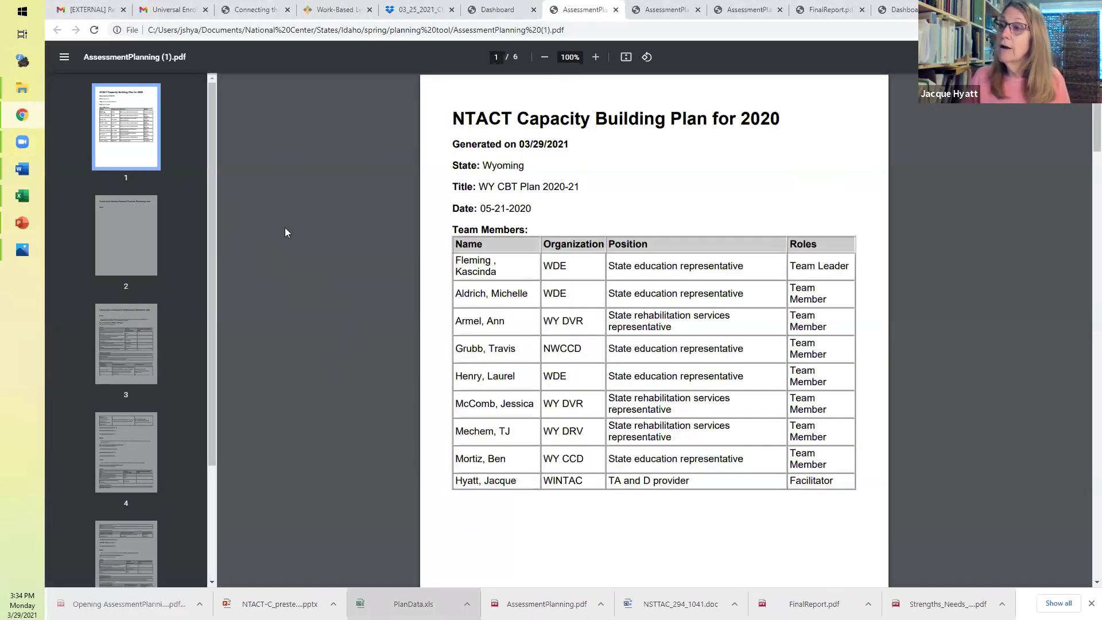
Step: Examine the Interagency Collaboration goals, tasks, outputs and expected outcomes on pages 3 to 5 of the plan PDF
{"action": "left_click", "coordinate": [133, 356]}
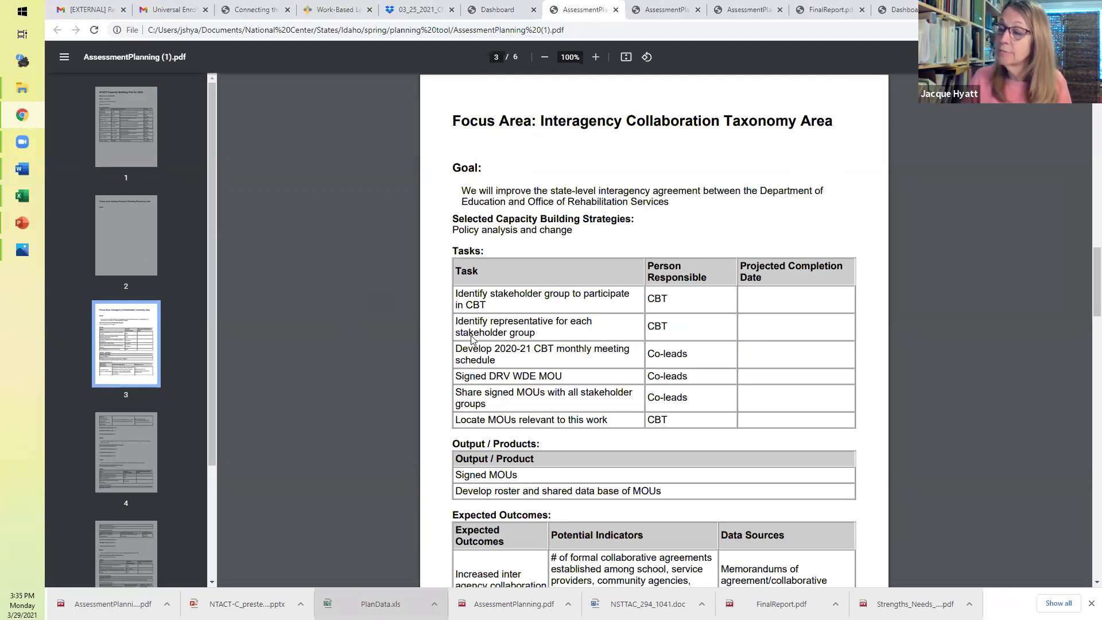
{"action": "scroll", "coordinate": [281, 314], "scroll_direction": "down", "scroll_amount": 2}
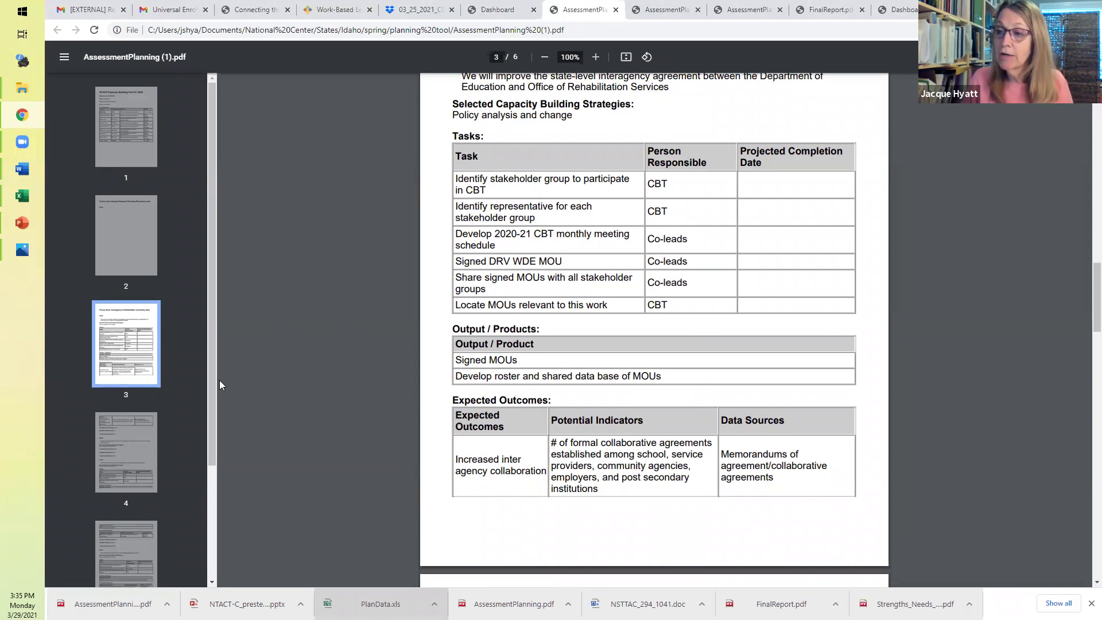
{"action": "left_click", "coordinate": [105, 435]}
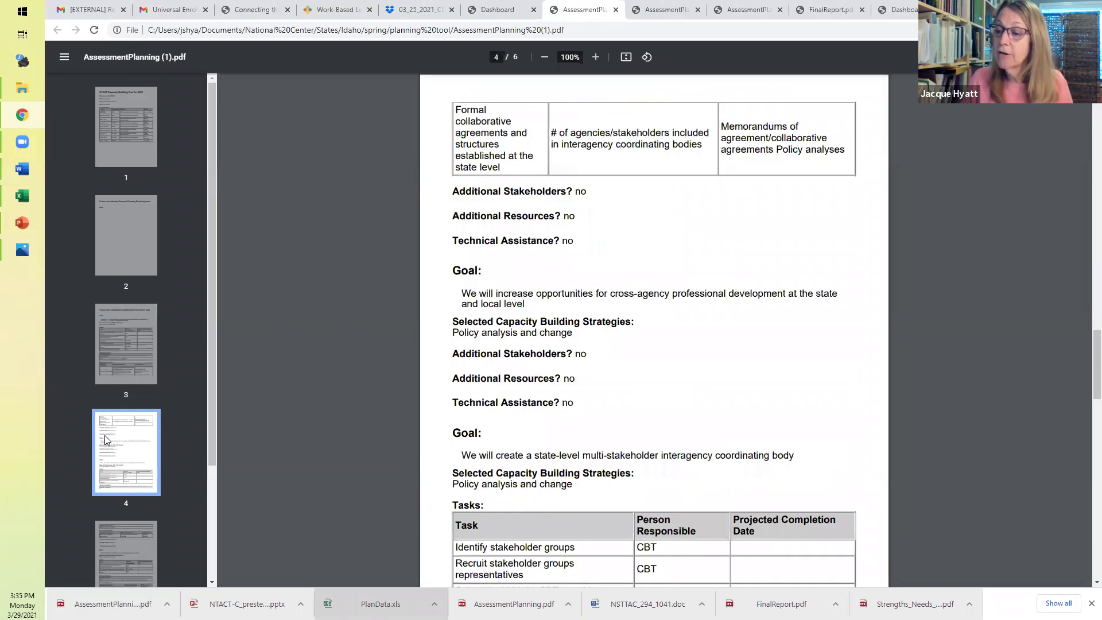
{"action": "scroll", "coordinate": [106, 438], "scroll_direction": "down", "scroll_amount": 1}
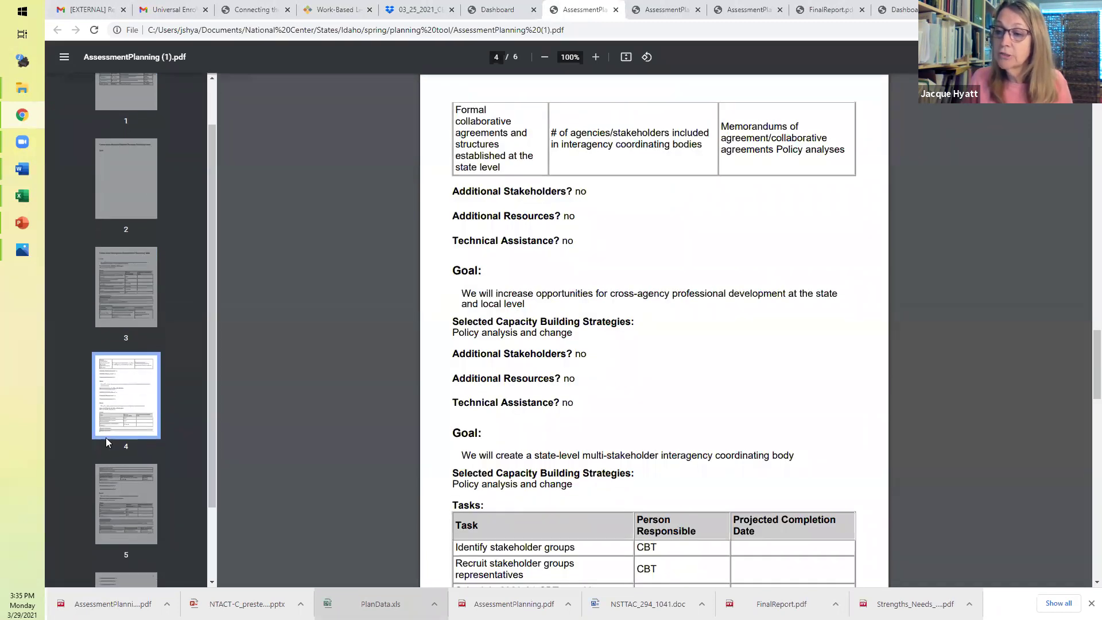
{"action": "left_click", "coordinate": [105, 488]}
{"action": "scroll", "coordinate": [147, 474], "scroll_direction": "down", "scroll_amount": 1}
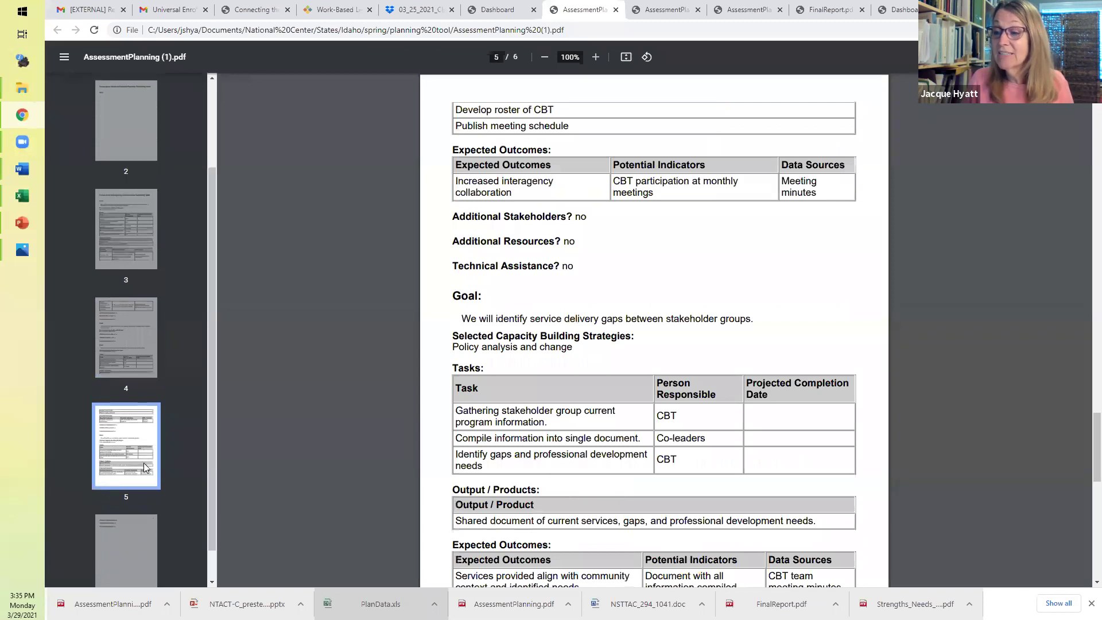
{"action": "scroll", "coordinate": [144, 468], "scroll_direction": "down", "scroll_amount": 1}
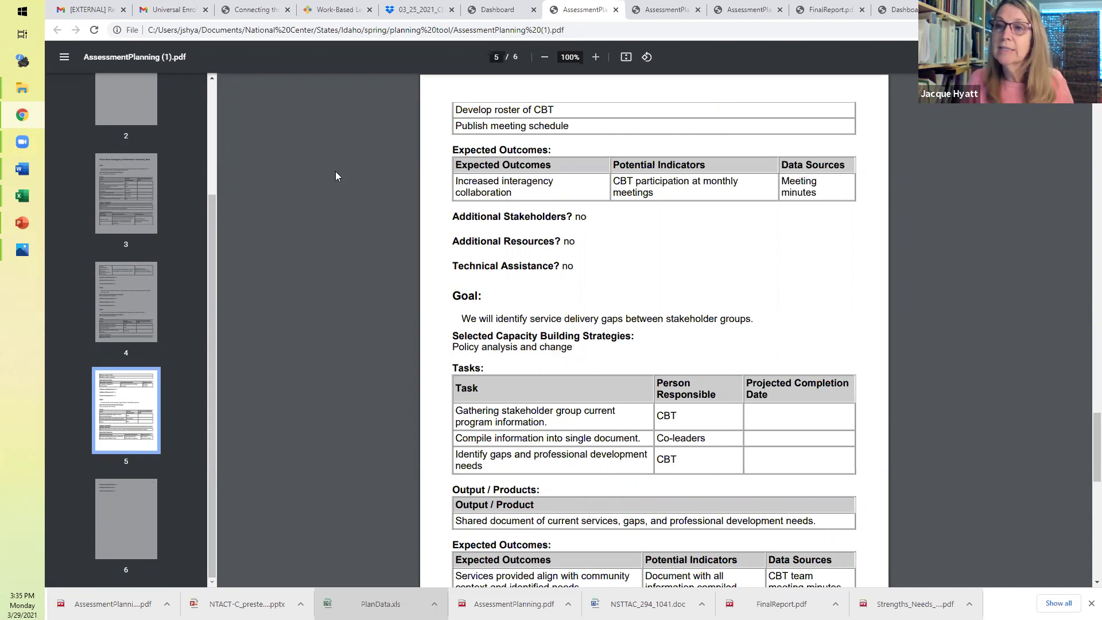
Step: Go back through the plan PDF, past the Student-Focused Planning section, to the team member list on page 1
{"action": "scroll", "coordinate": [314, 235], "scroll_direction": "up", "scroll_amount": 20}
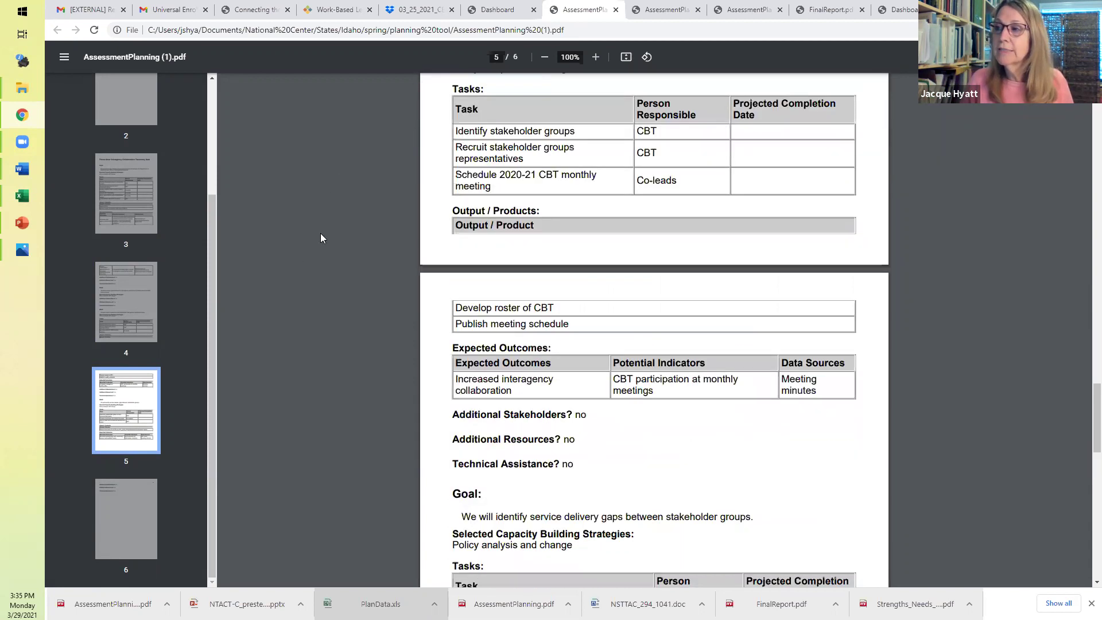
{"action": "scroll", "coordinate": [320, 234], "scroll_direction": "up", "scroll_amount": 15}
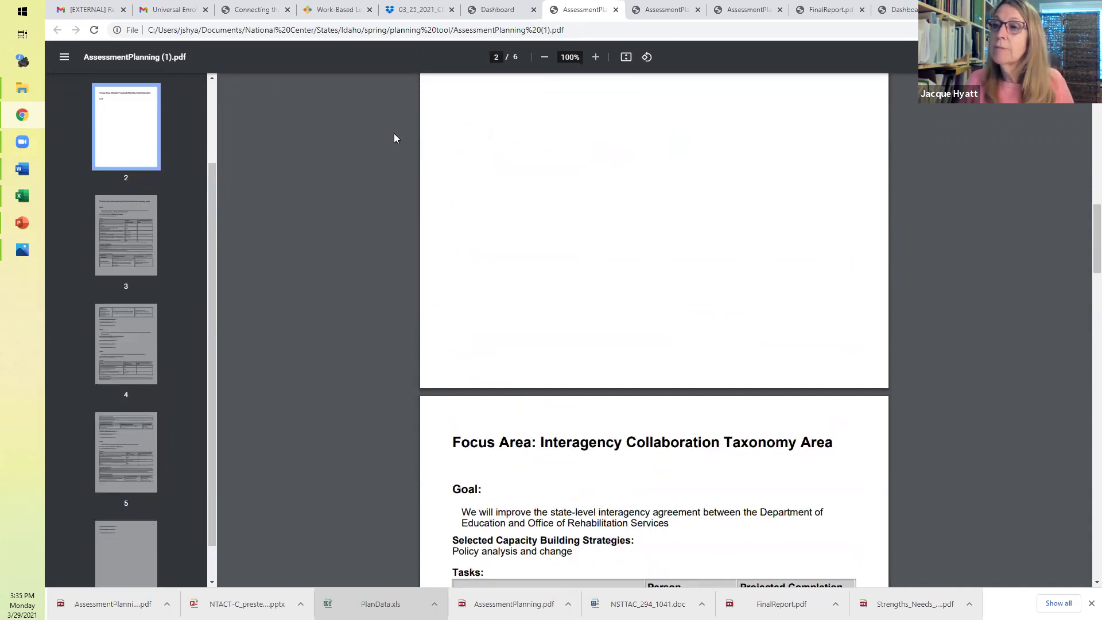
{"action": "scroll", "coordinate": [403, 146], "scroll_direction": "up", "scroll_amount": 15}
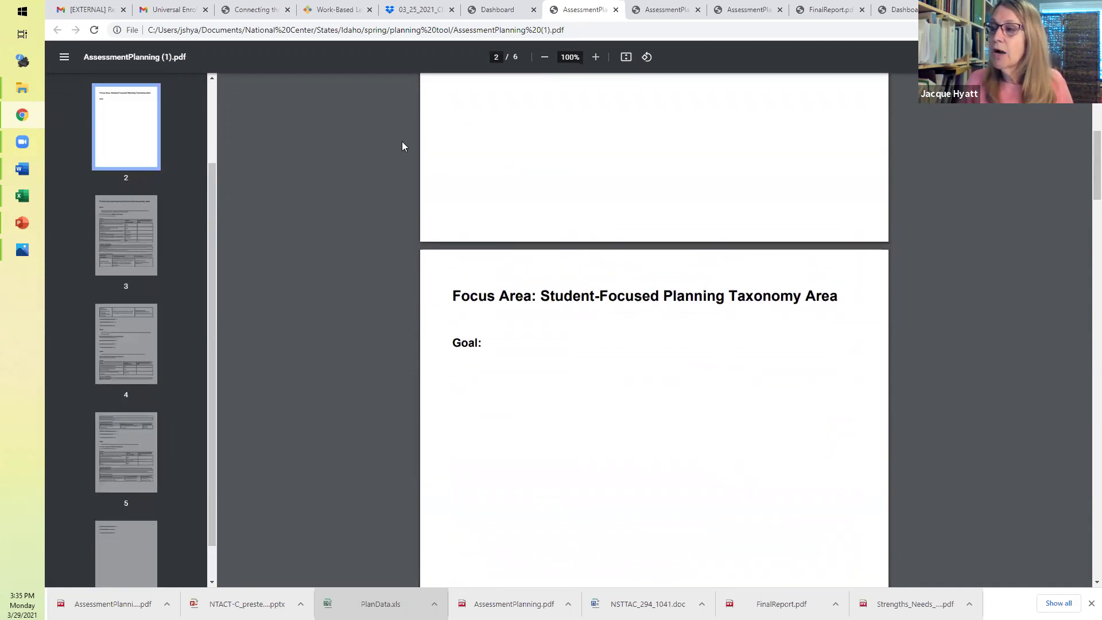
{"action": "scroll", "coordinate": [403, 144], "scroll_direction": "up", "scroll_amount": 1}
{"action": "scroll", "coordinate": [405, 145], "scroll_direction": "up", "scroll_amount": 2}
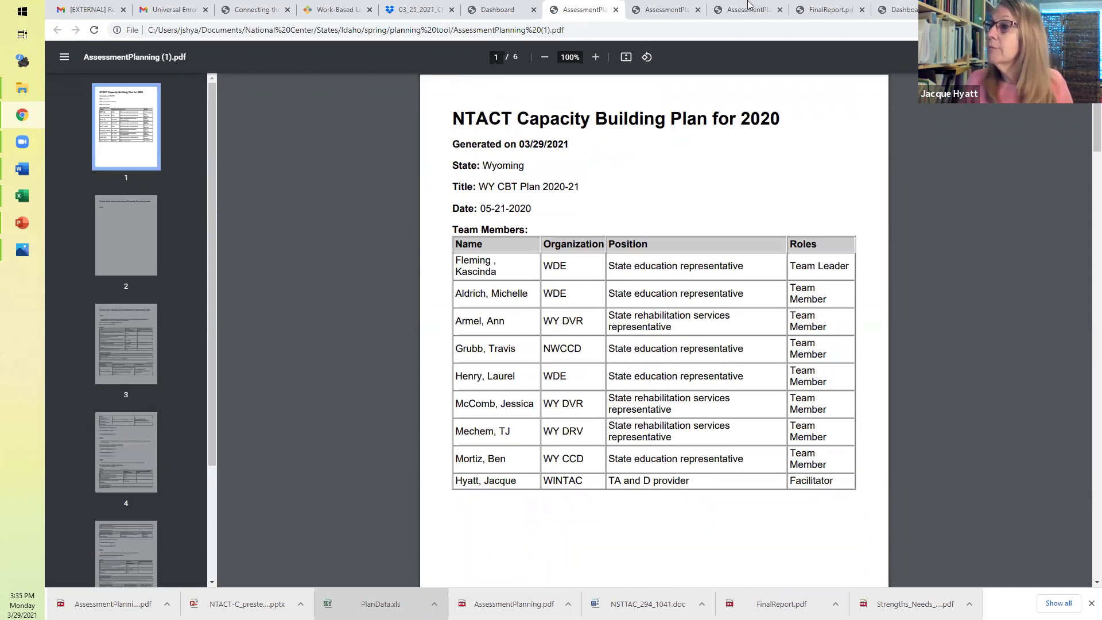
Step: View the 2014 NTACT Program Improvement Plan example and return to the Wyoming plan's Current Status on the dashboard
{"action": "left_click", "coordinate": [672, 8]}
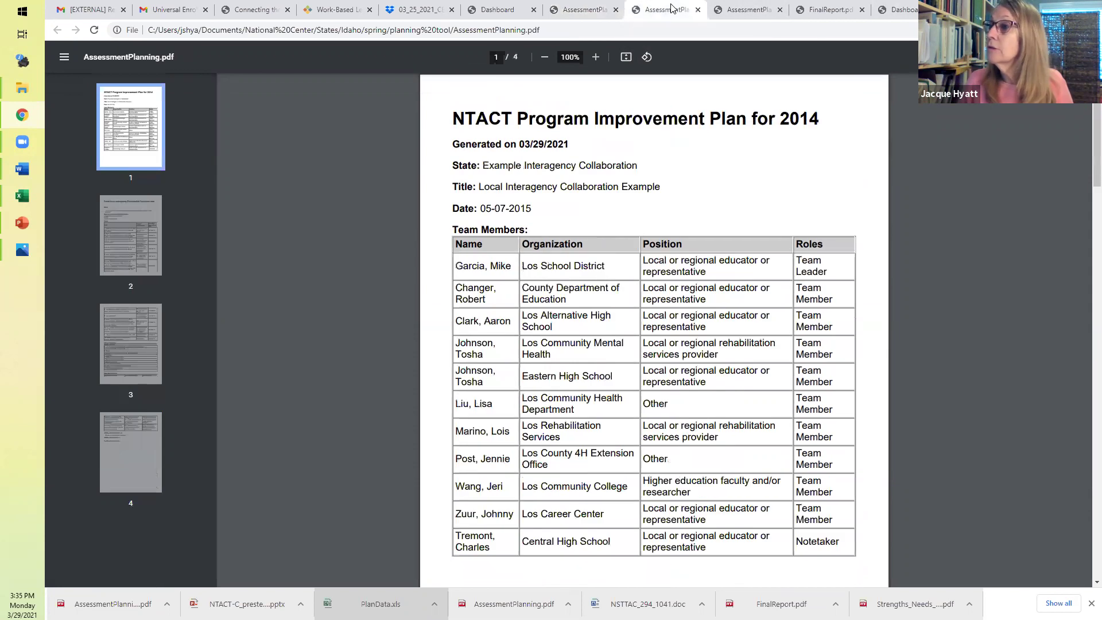
{"action": "left_click", "coordinate": [515, 12]}
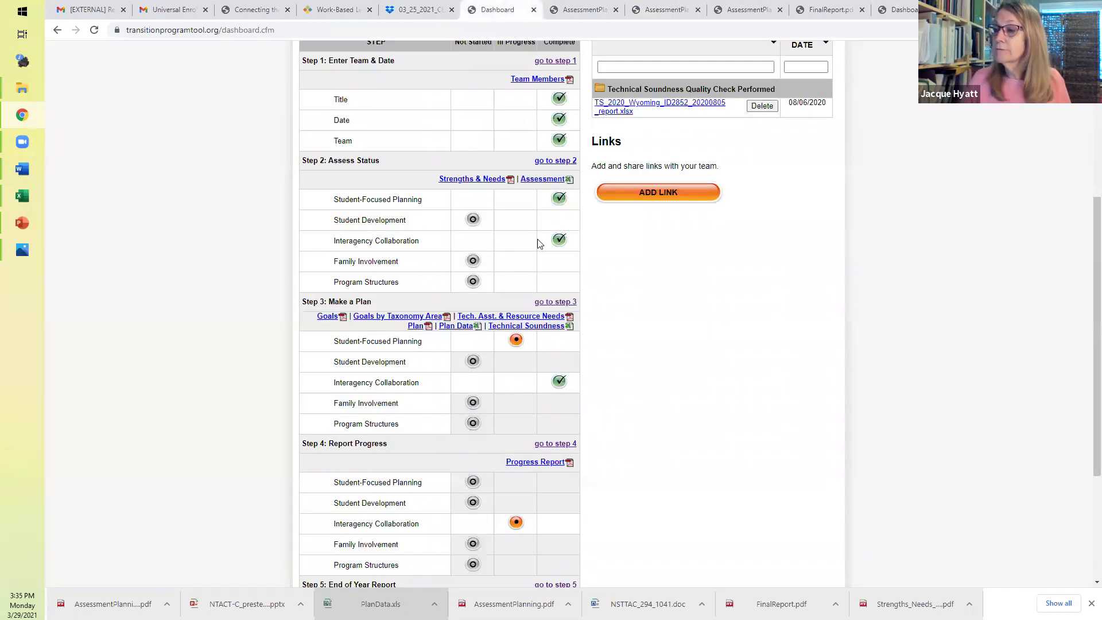
{"action": "scroll", "coordinate": [683, 391], "scroll_direction": "up", "scroll_amount": 2}
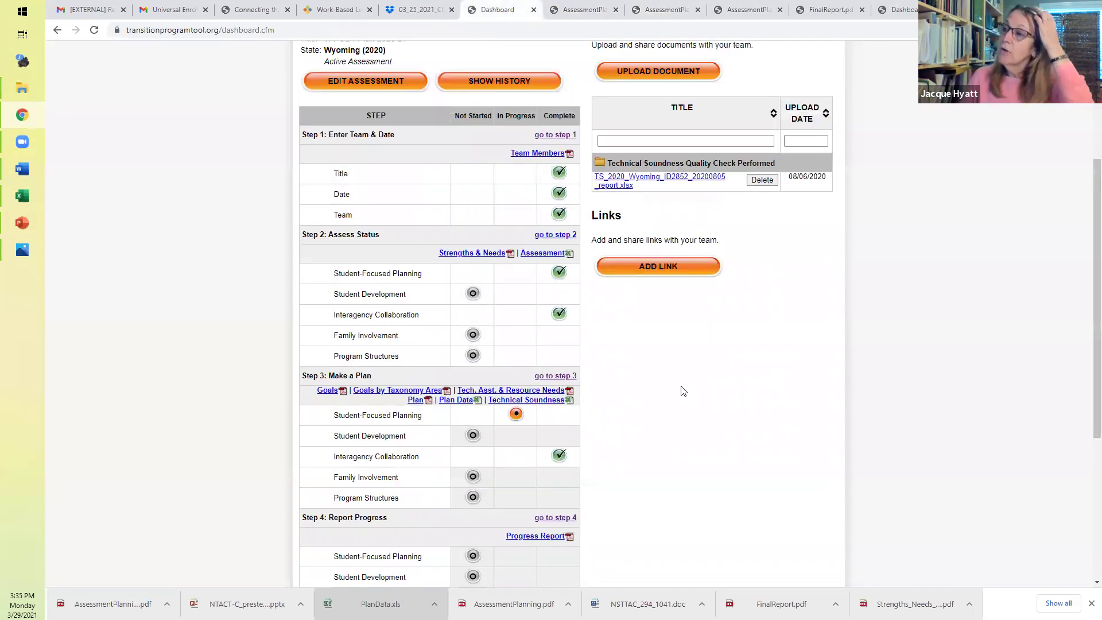
{"action": "scroll", "coordinate": [683, 392], "scroll_direction": "up", "scroll_amount": 2}
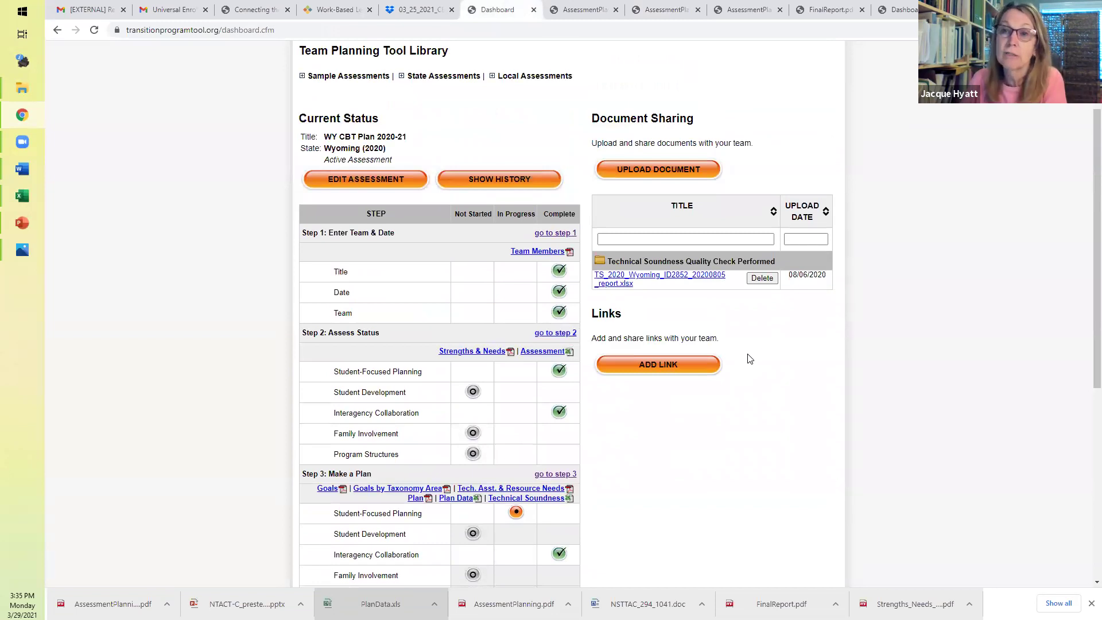